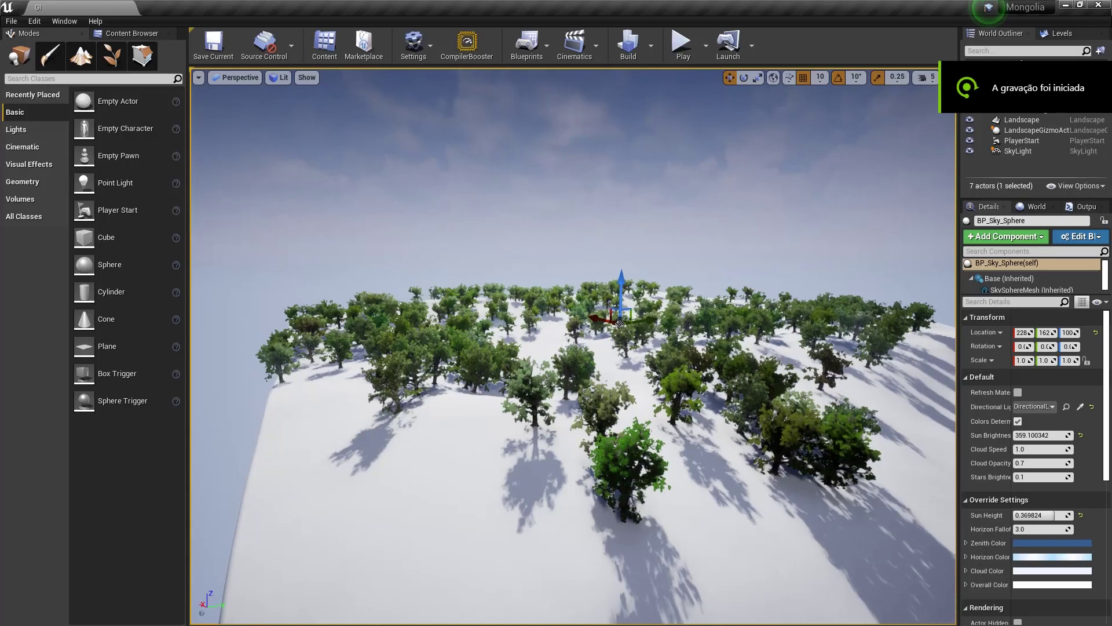
Examine the trees on the snowy landscape from close up and from farther away
key(w)
right_drag(572, 346, 559, 328)
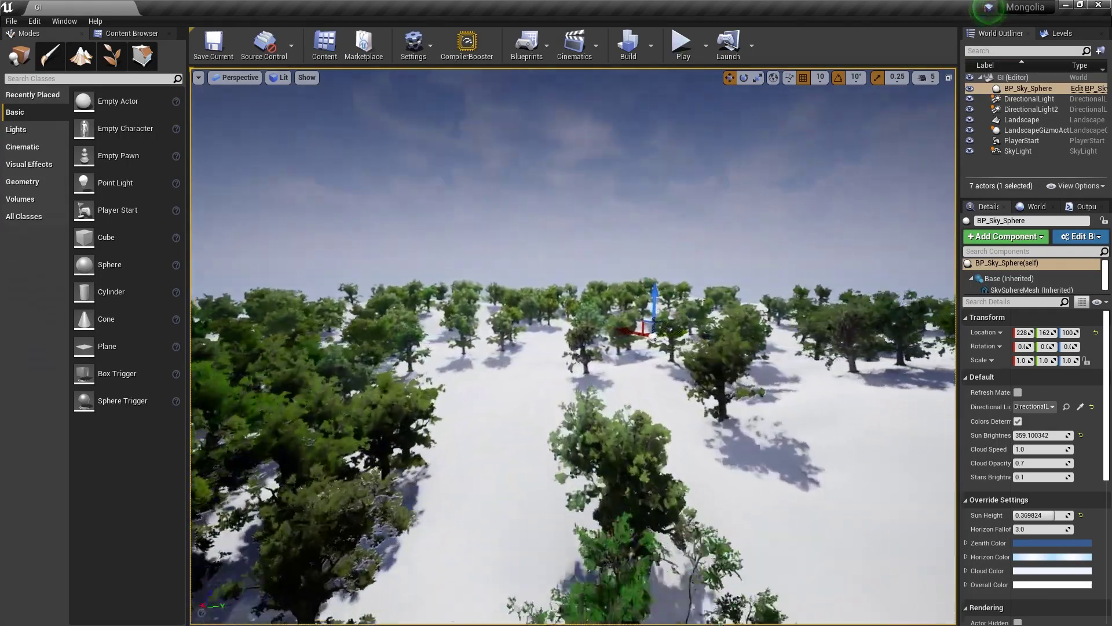
key(w)
right_drag(730, 269, 730, 268)
scroll(750, 292, down, 4)
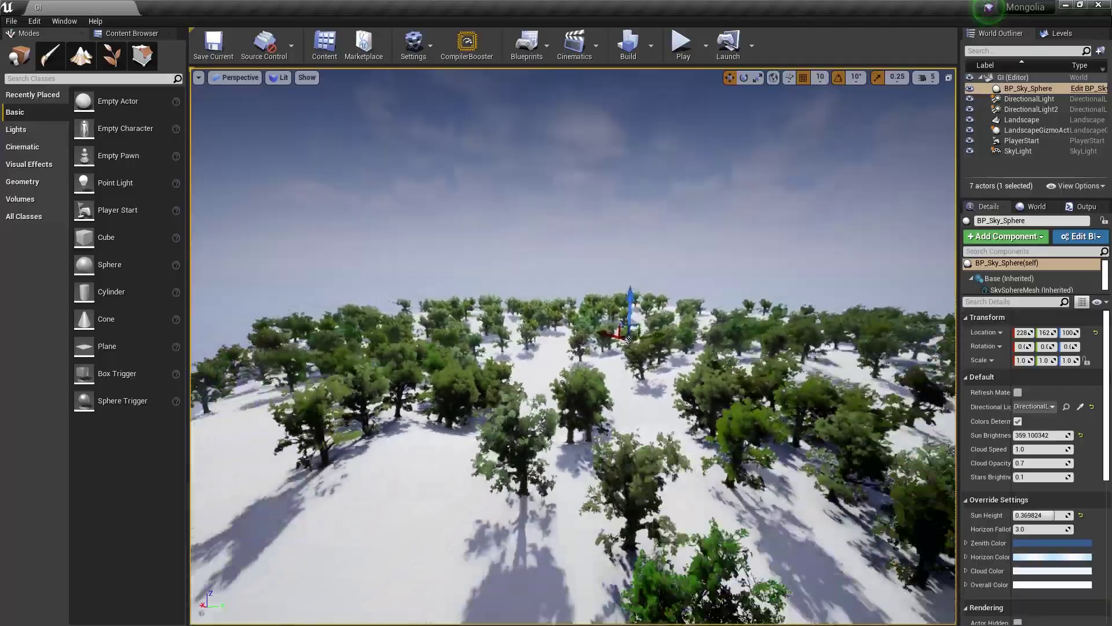
Inspect the tree geometry in wireframe from far and near, and return the viewport to lit shading
key(alt+2)
key(s)
right_drag(750, 293, 750, 292)
scroll(574, 348, up, 5)
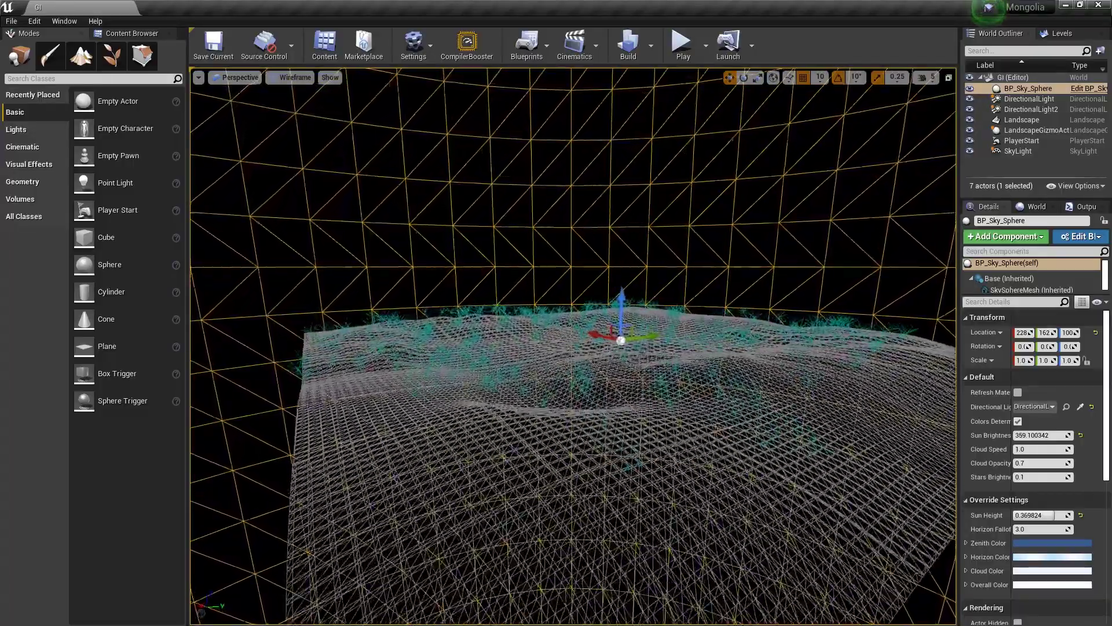
key(w)
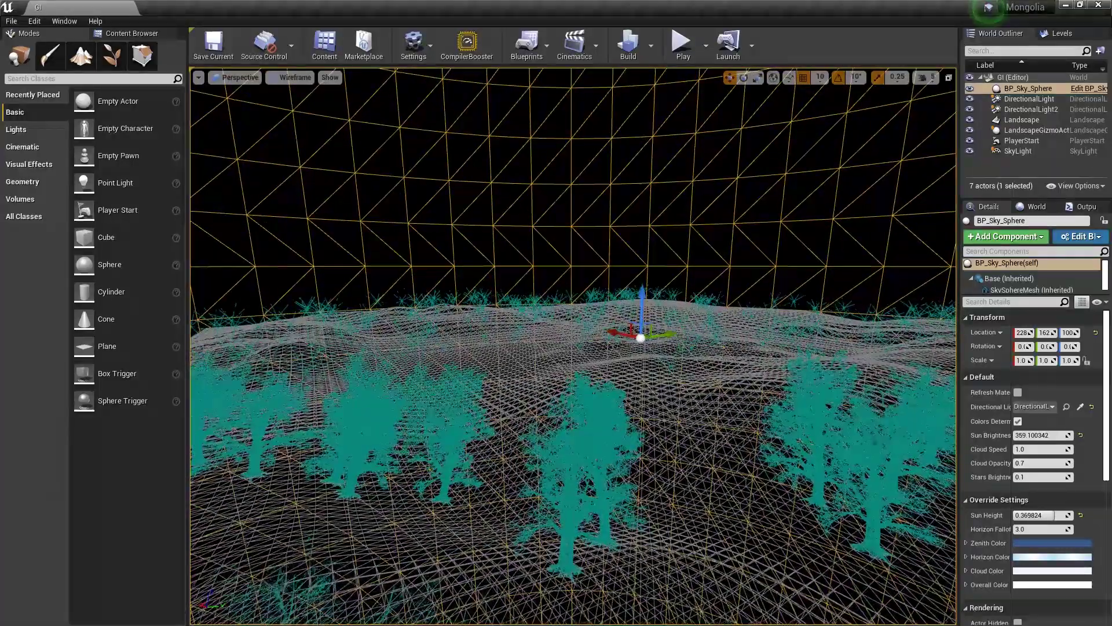
key(alt+4)
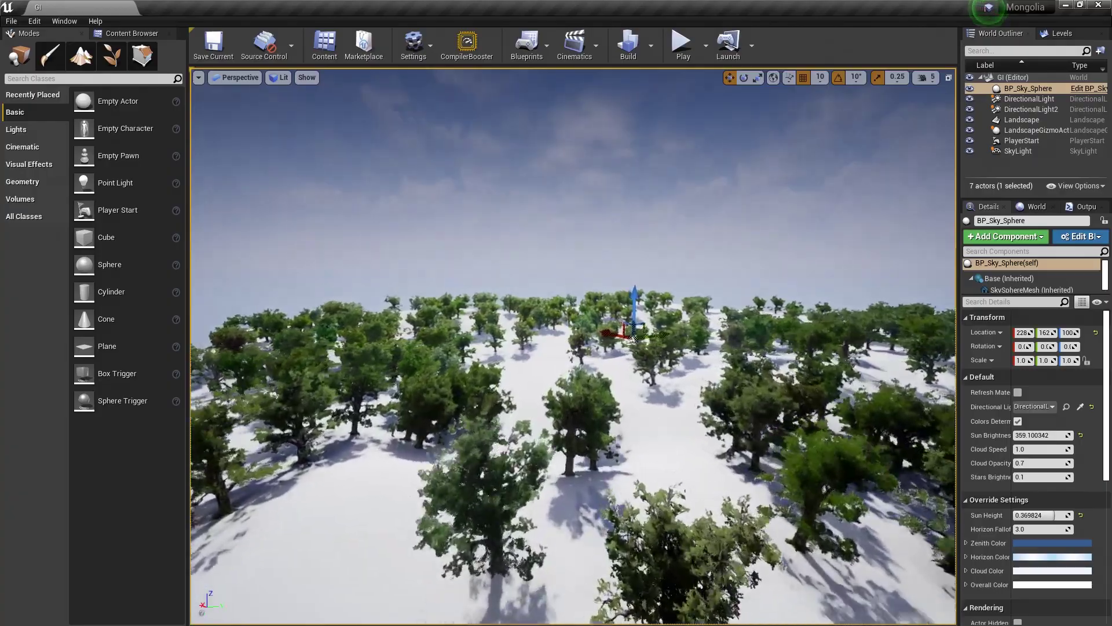
alt+drag(532, 251, 577, 213)
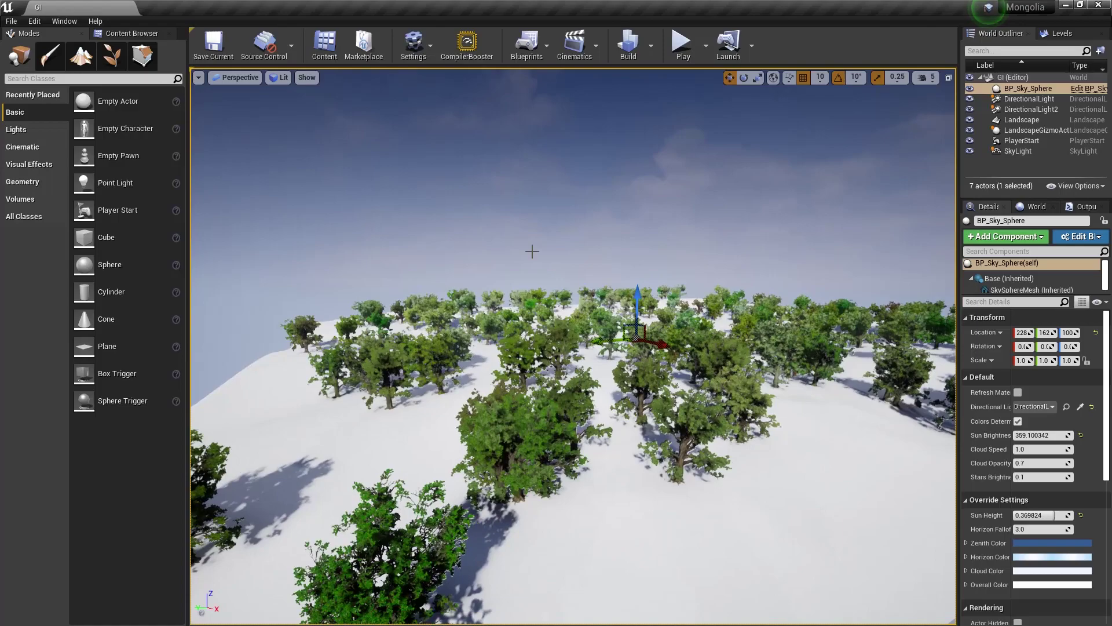
Show the viewport full screen, check the whole landscape in wireframe and lit shading, and turn on game view
key(F11)
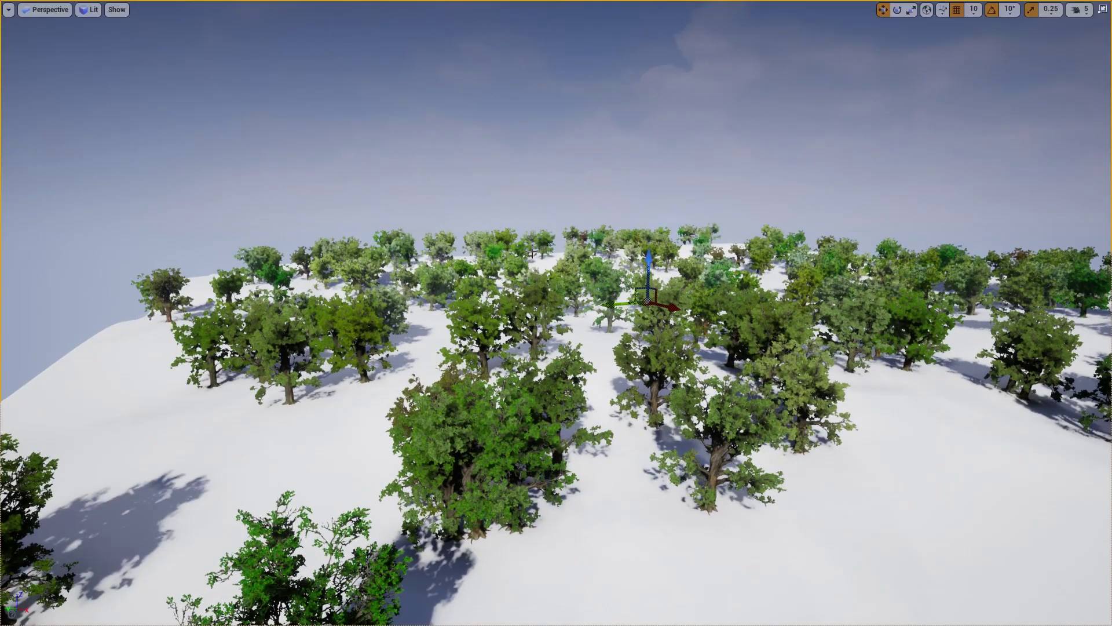
right_drag(460, 345, 480, 296)
key(alt+2)
key(s)
key(alt+4)
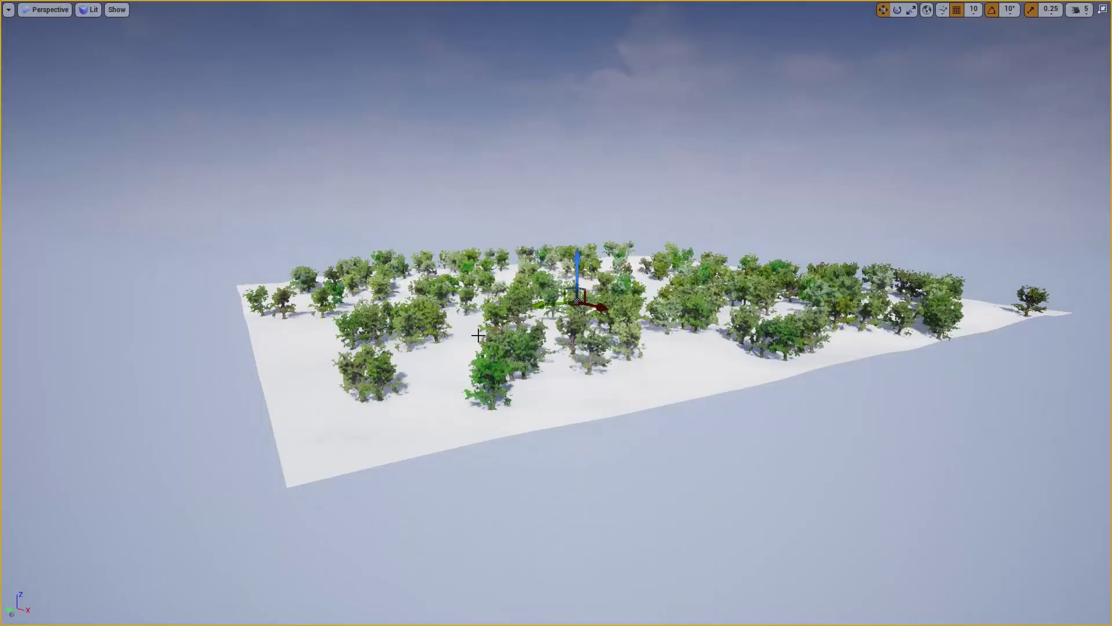
key(g)
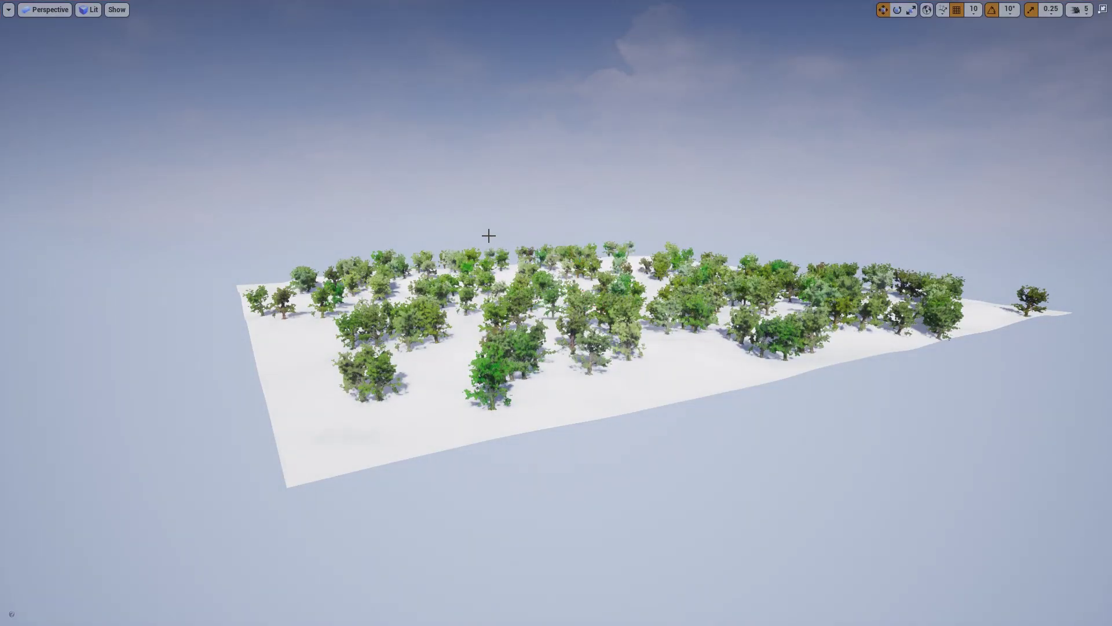
Approach and back away from the forest in game view to examine the trees at different distances
mouse_move(481, 296)
right_down()
mouse_move(446, 310)
mouse_move(481, 293)
right_up()
key(w)
right_drag(556, 294, 556, 288)
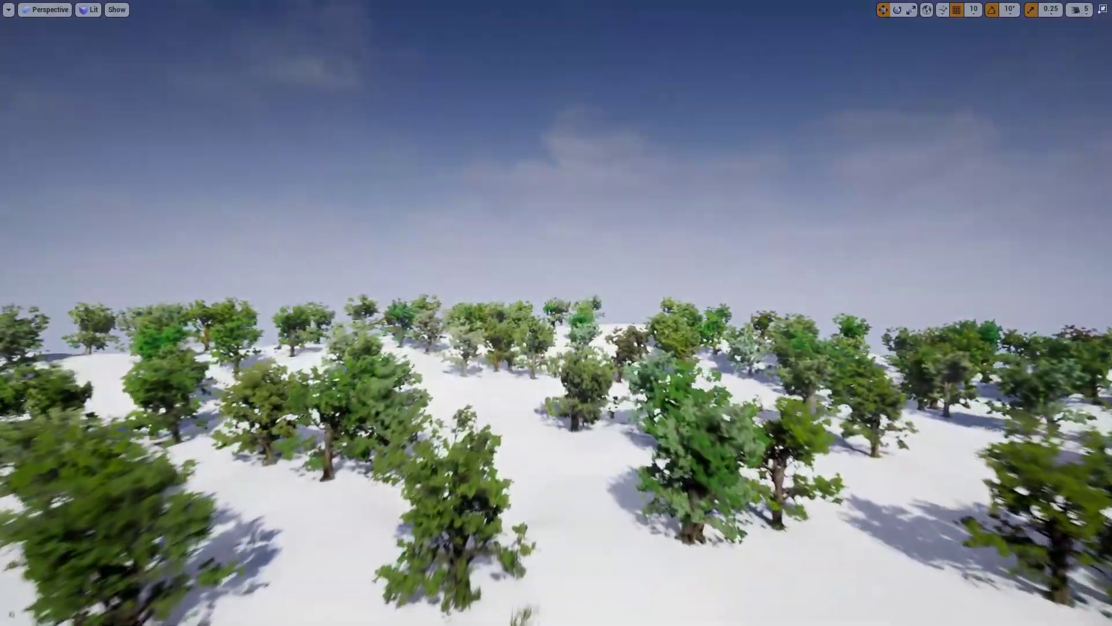
right_drag(556, 289, 556, 329)
key(s)
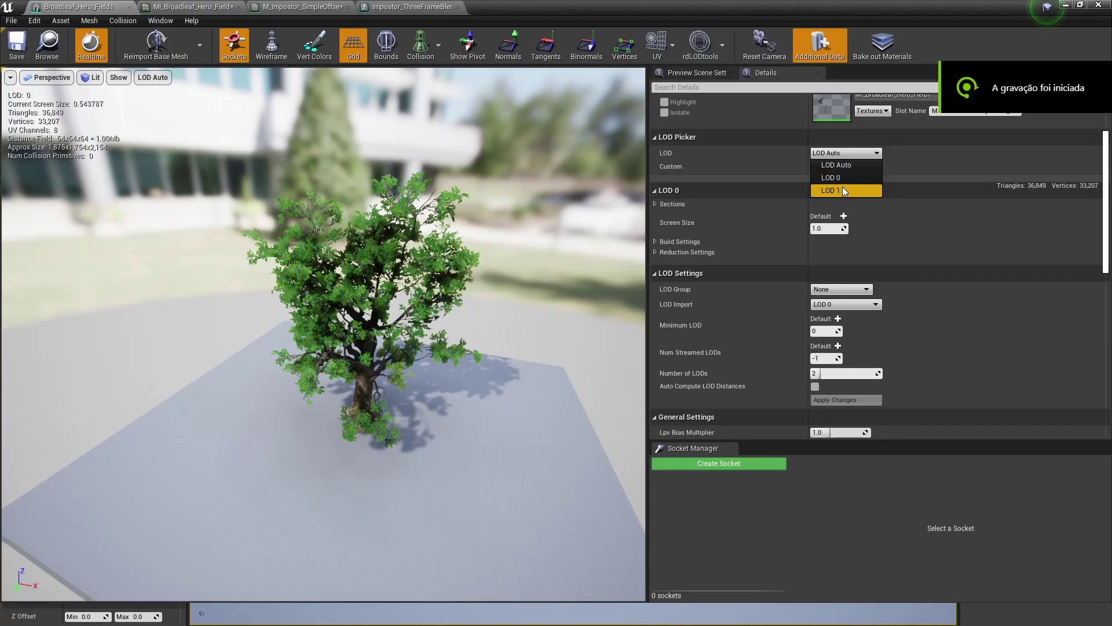
Compare LOD 1 with LOD 0 of the Broadleaf_Hero_Field1 mesh and return its preview to LOD Auto
click(842, 190)
click(850, 153)
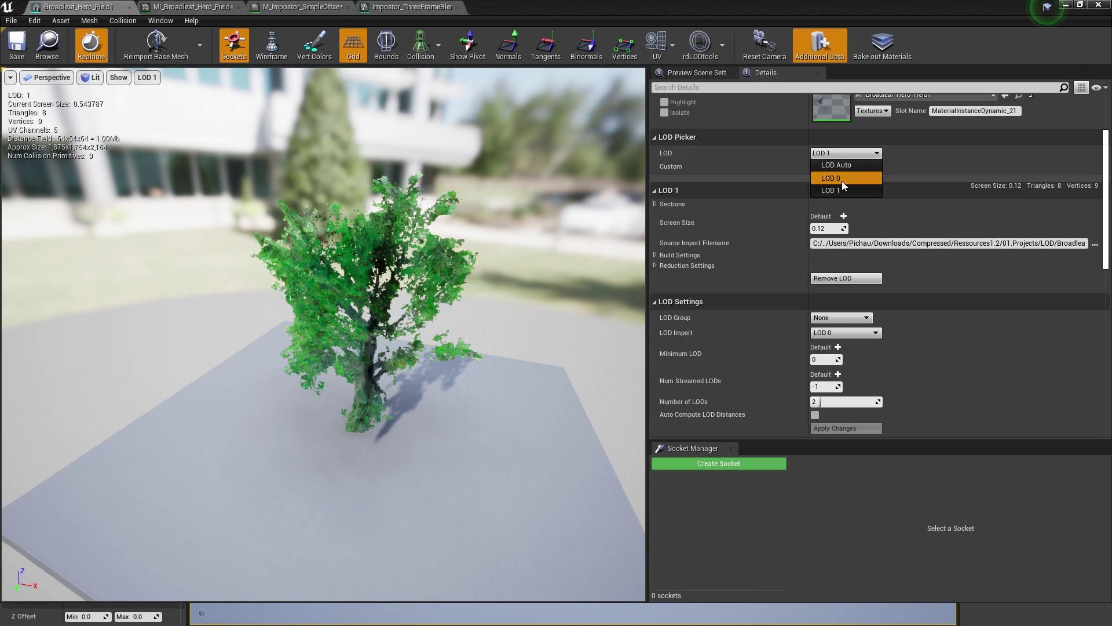
click(843, 178)
click(858, 151)
click(839, 187)
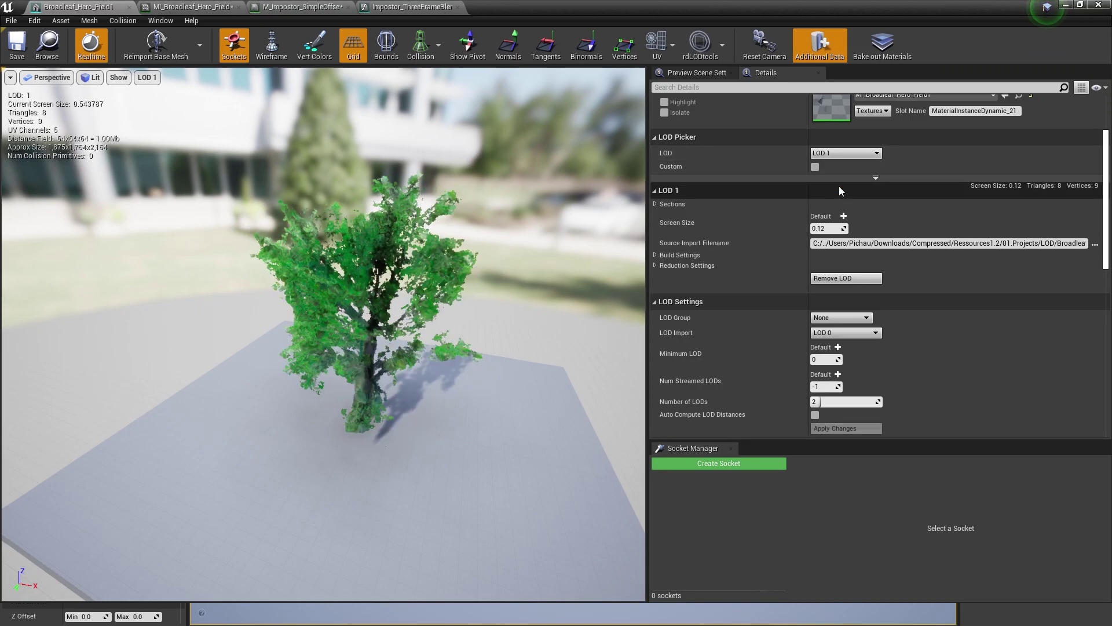
click(849, 154)
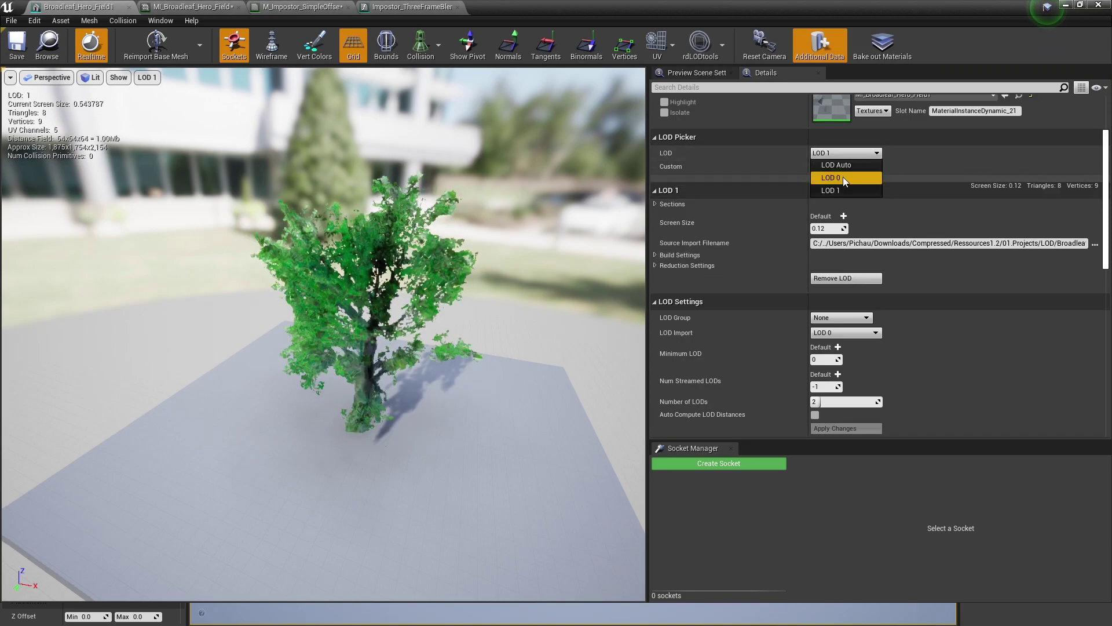
click(843, 176)
click(852, 154)
click(845, 168)
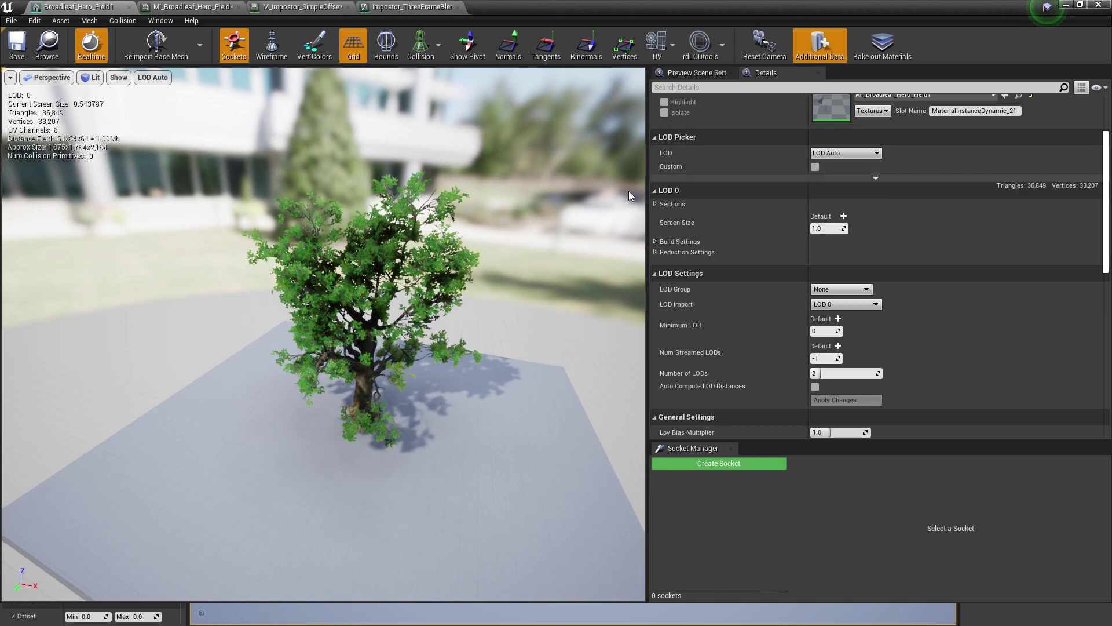
Back the preview camera away from the tree to check where the automatic LOD changes
right_drag(323, 334, 323, 445)
drag(323, 402, 324, 426)
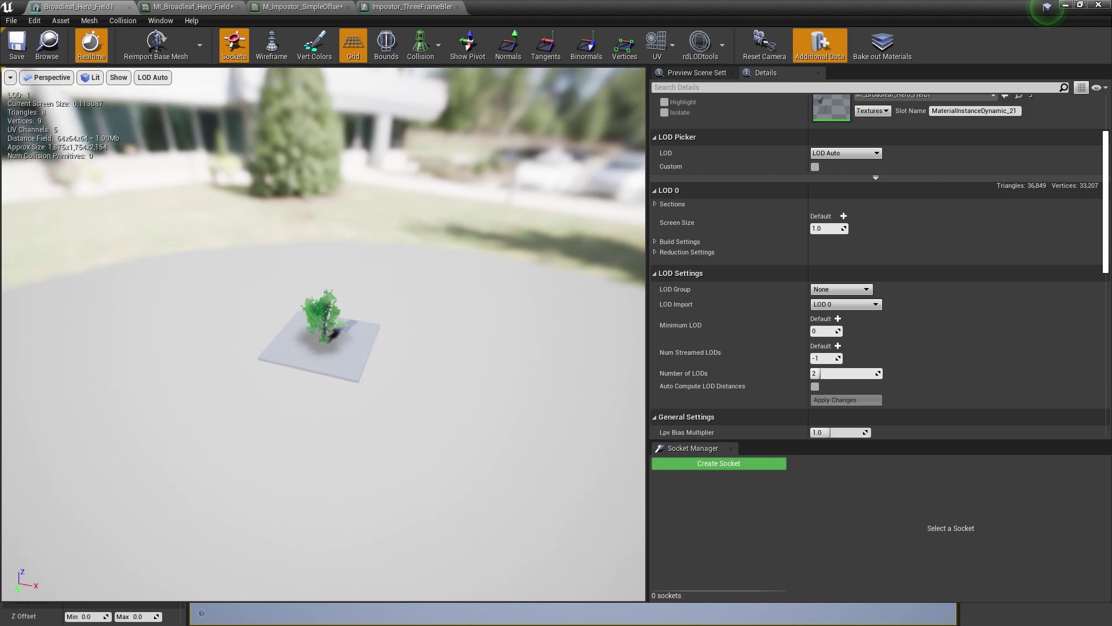
right_drag(50, 113, 42, 145)
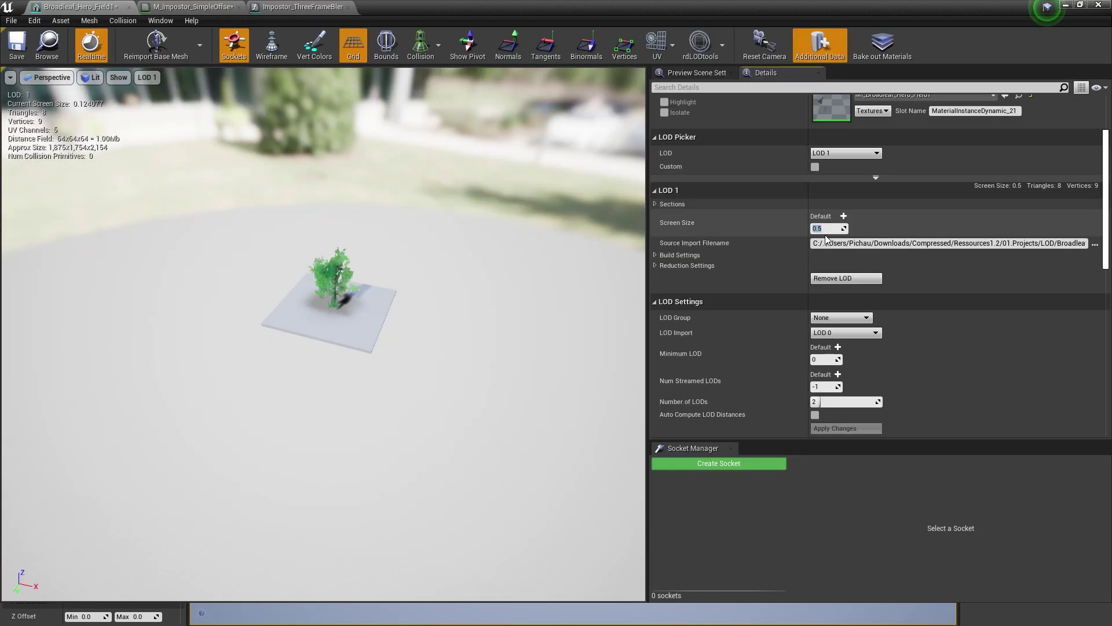
Set the screen size of LOD 1 to 0.5 and save the tree mesh
click(17, 45)
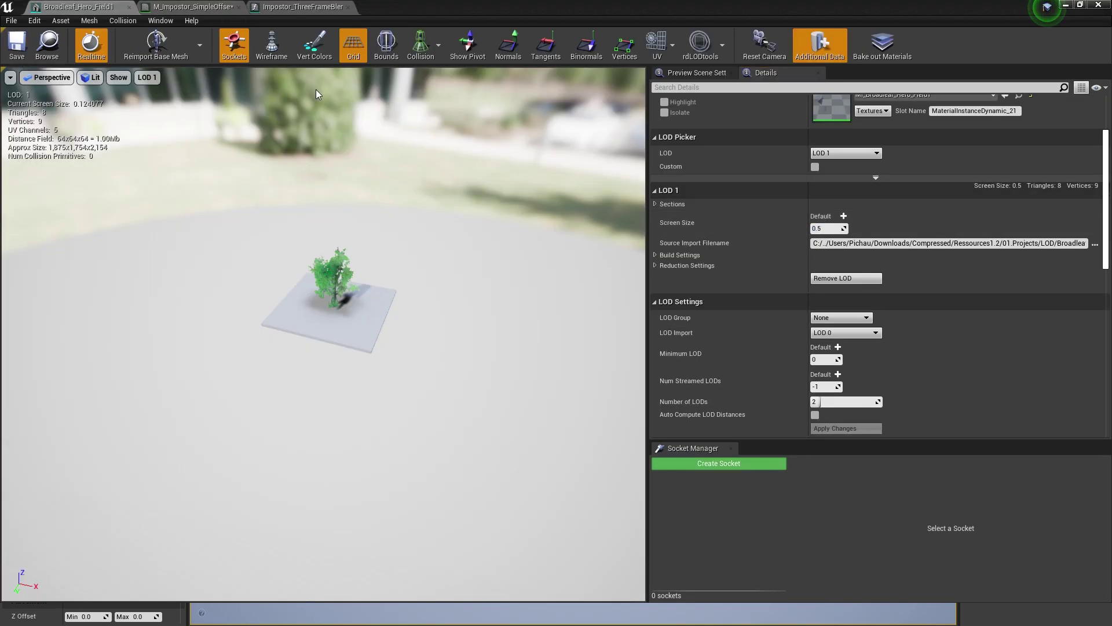
Preview the tree with LOD Auto and move in closer to check the LOD switch distance
click(157, 101)
drag(240, 168, 284, 157)
right_drag(283, 158, 301, 138)
scroll(360, 313, up, 6)
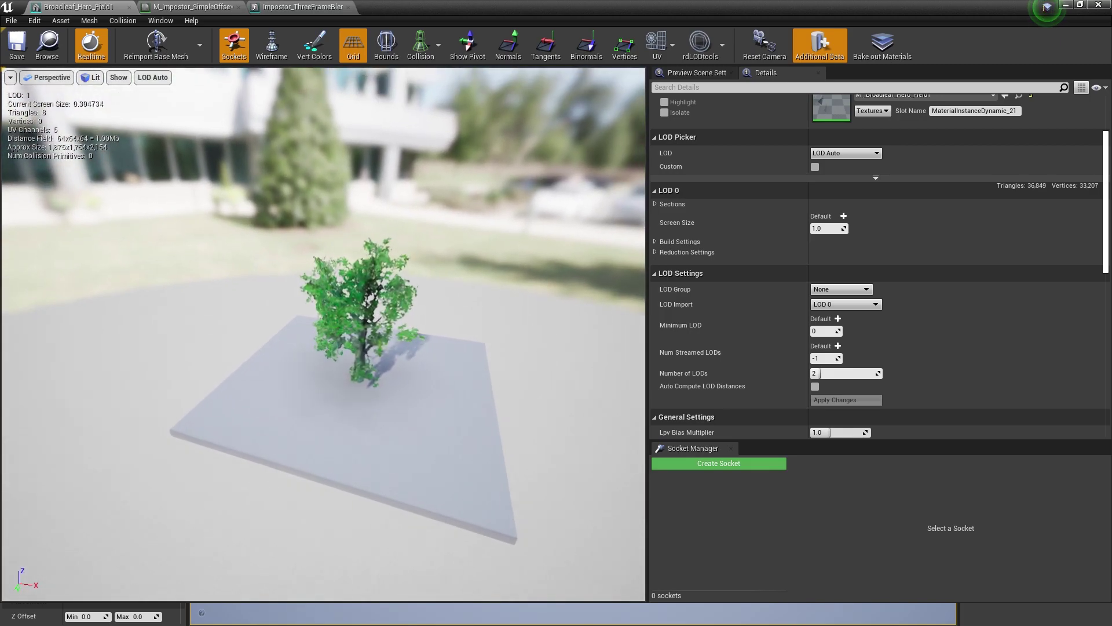
mouse_move(447, 150)
right_down()
mouse_move(448, 130)
mouse_move(448, 155)
right_up()
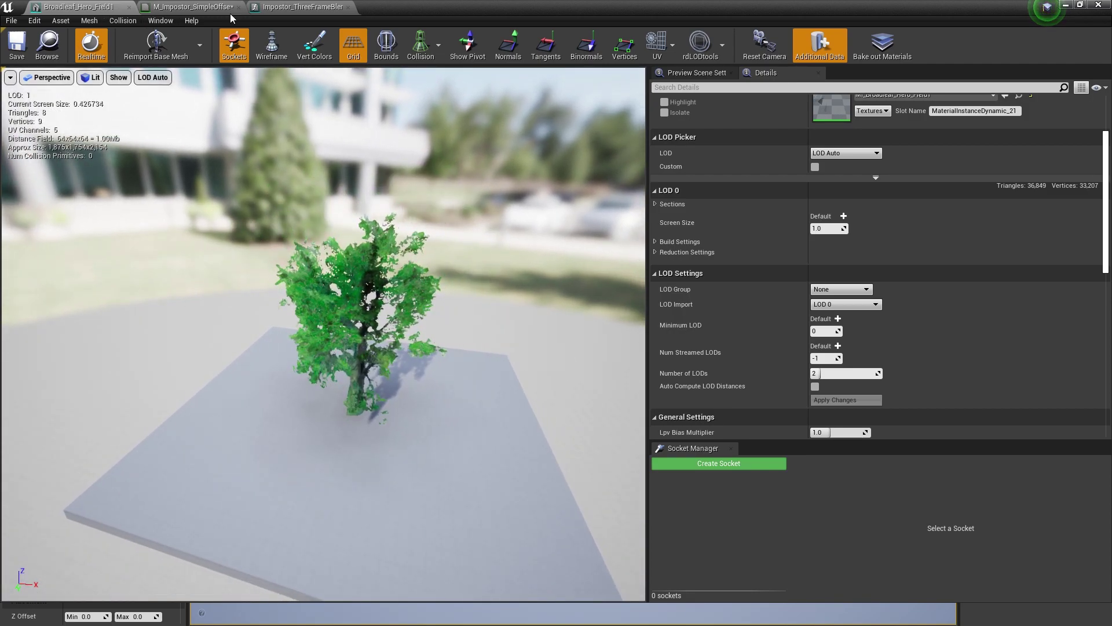
Return to the level and examine the painted trees across the landscape with the new LOD screen size
click(1066, 6)
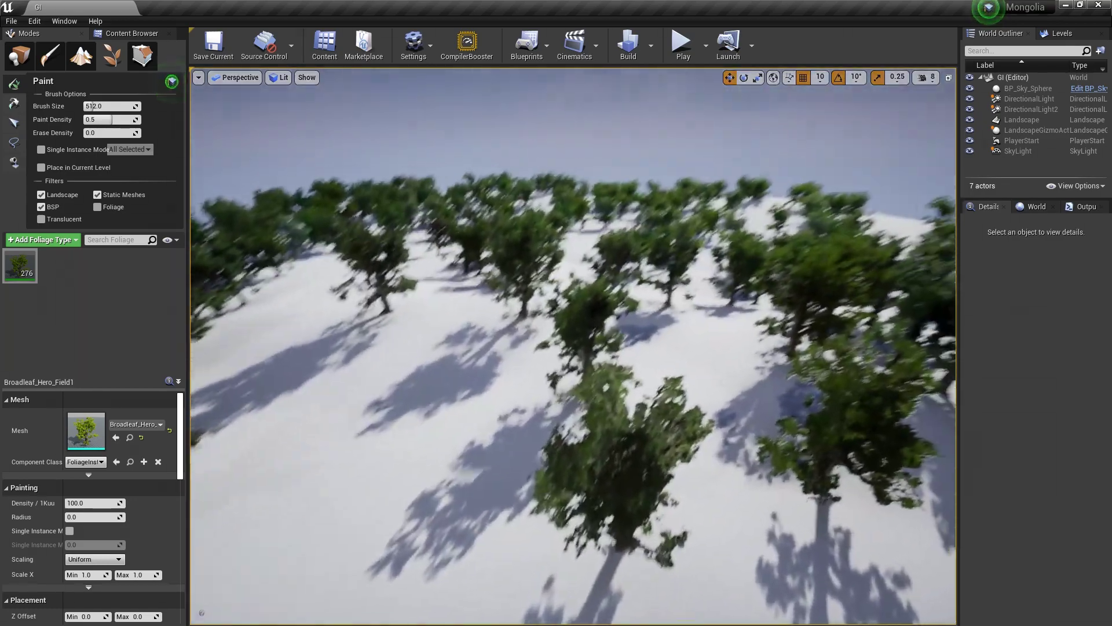
right_drag(572, 346, 586, 365)
key(w)
key(s)
key(s)
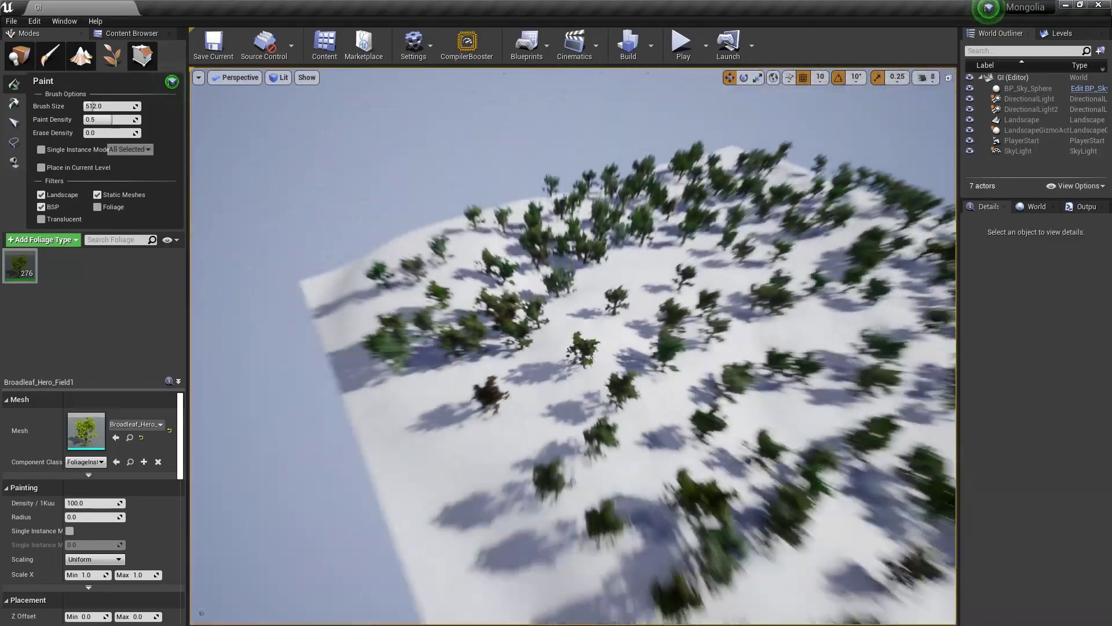
key(w)
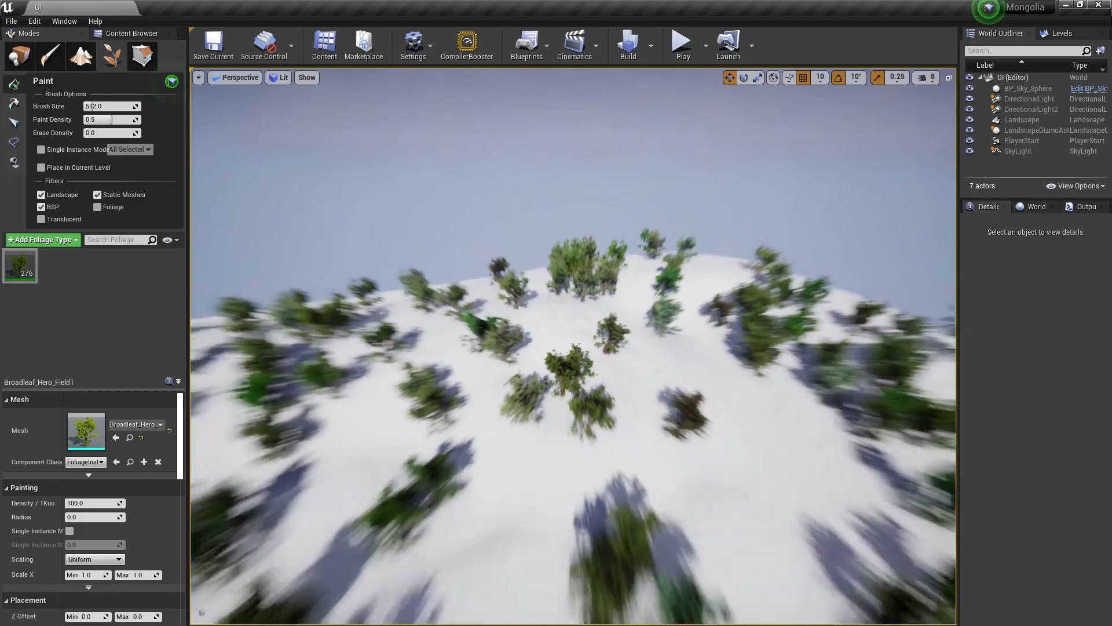
key(s)
View the tree clusters up close and switch the viewport to wireframe to inspect their geometry
mouse_move(587, 369)
right_down()
mouse_move(587, 417)
mouse_move(586, 353)
right_up()
key(w)
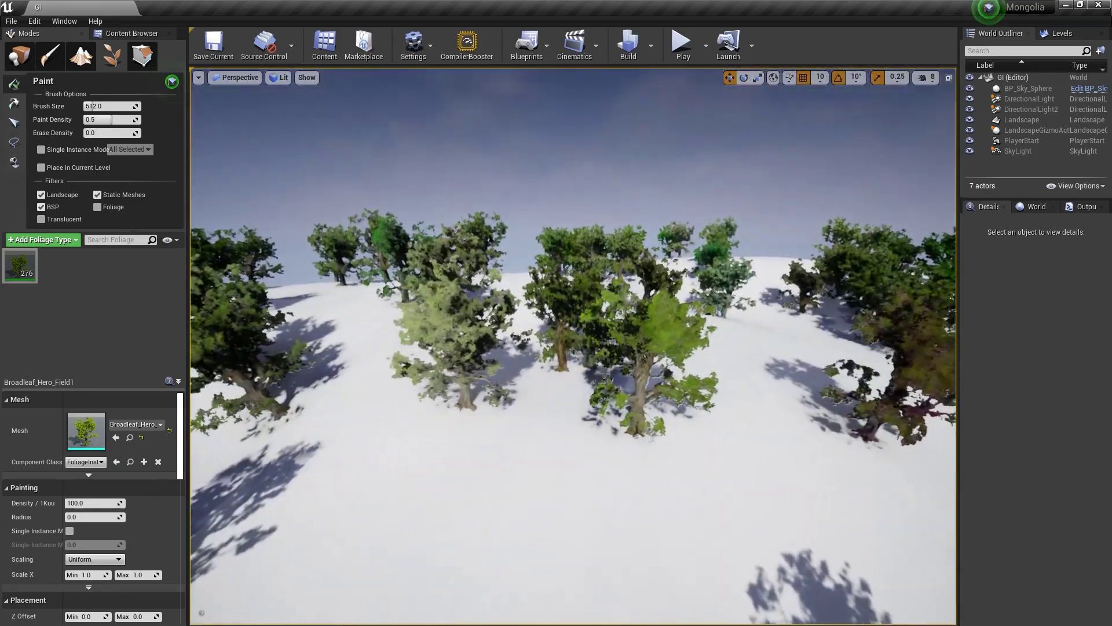
key(w)
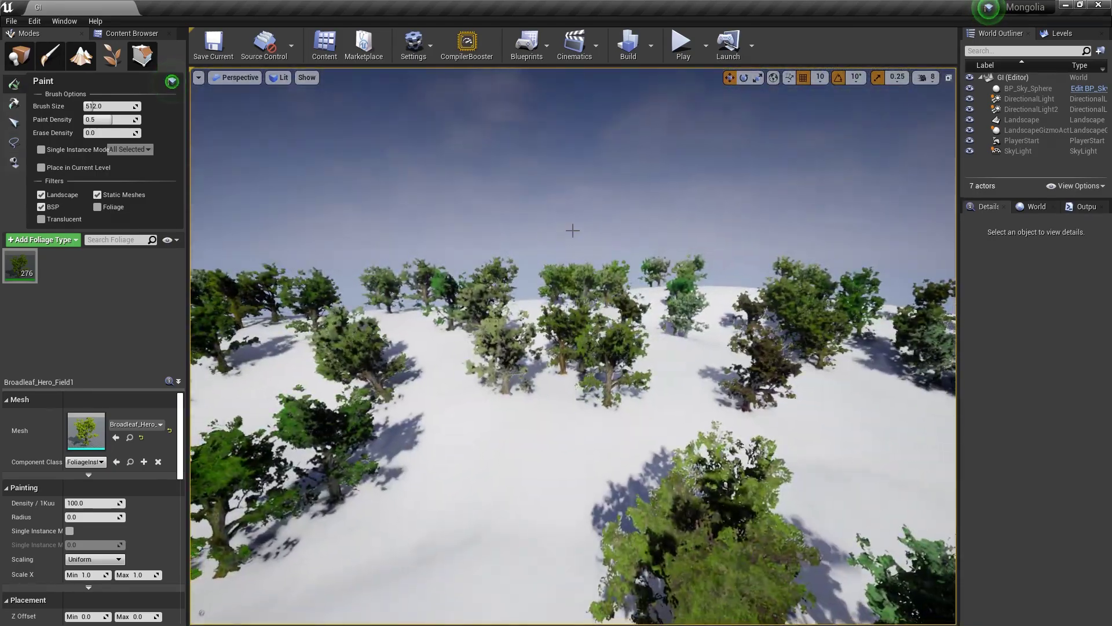
key(F1)
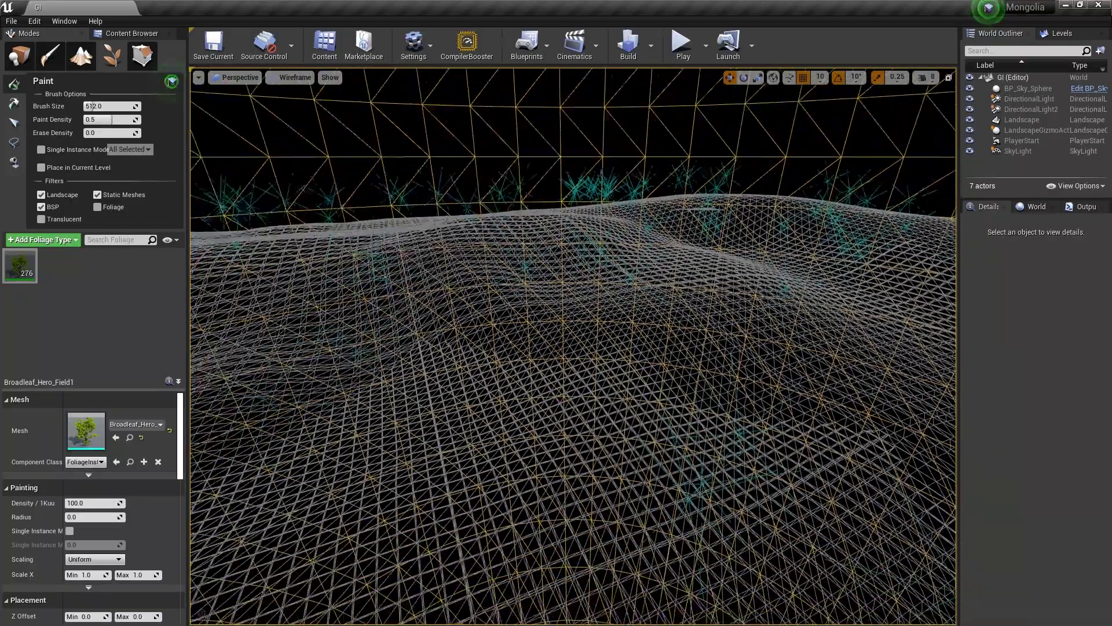